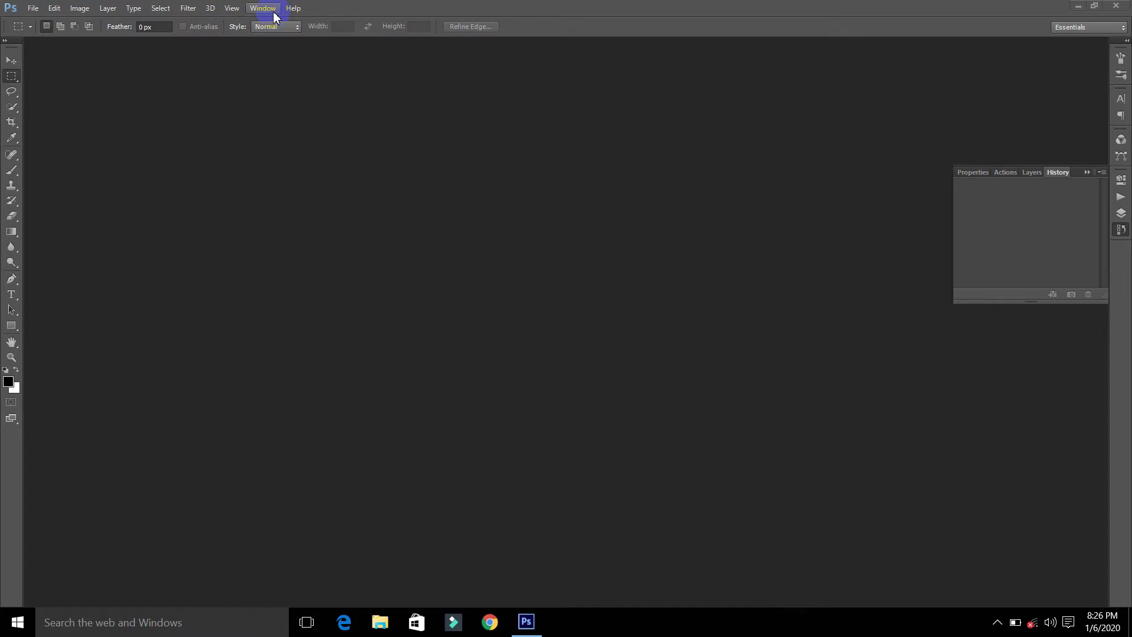
pyautogui.click(34, 8)
pyautogui.click(79, 8)
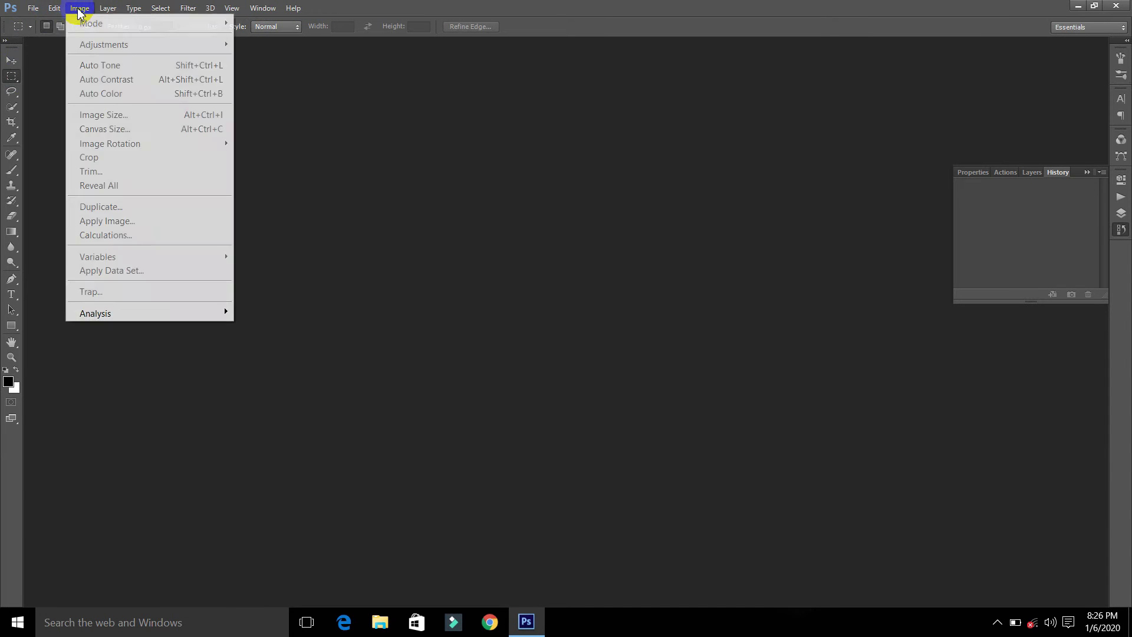
pyautogui.moveTo(134, 11)
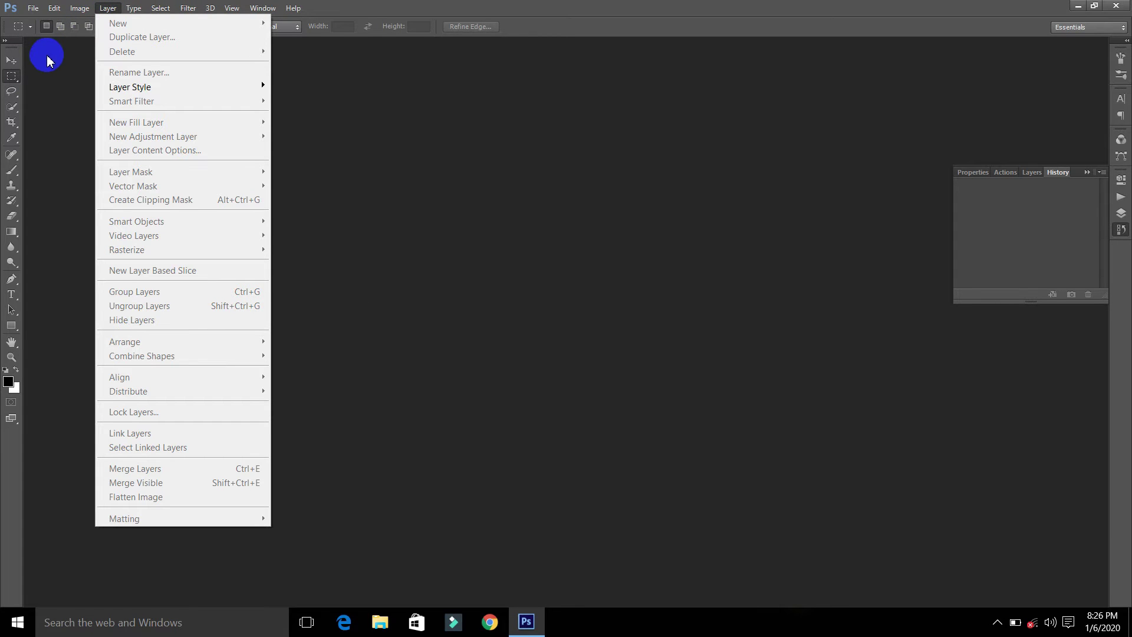
pyautogui.click(52, 150)
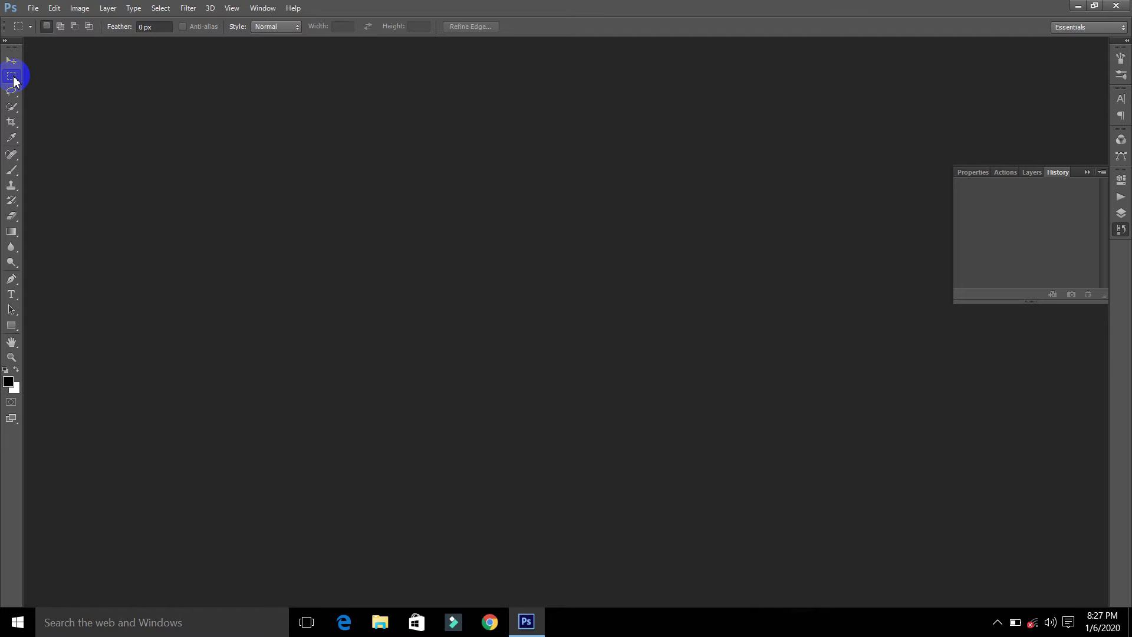
# Show the variants of the marquee tool, and activate the Lasso Tool
pyautogui.rightClick(13, 80)
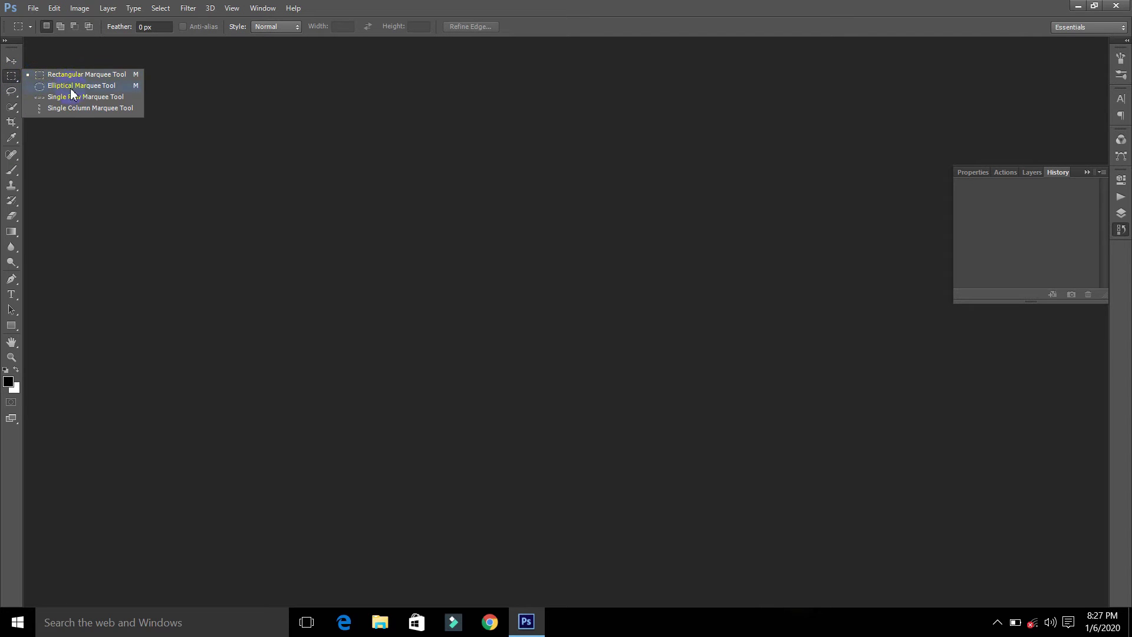
pyautogui.click(12, 91)
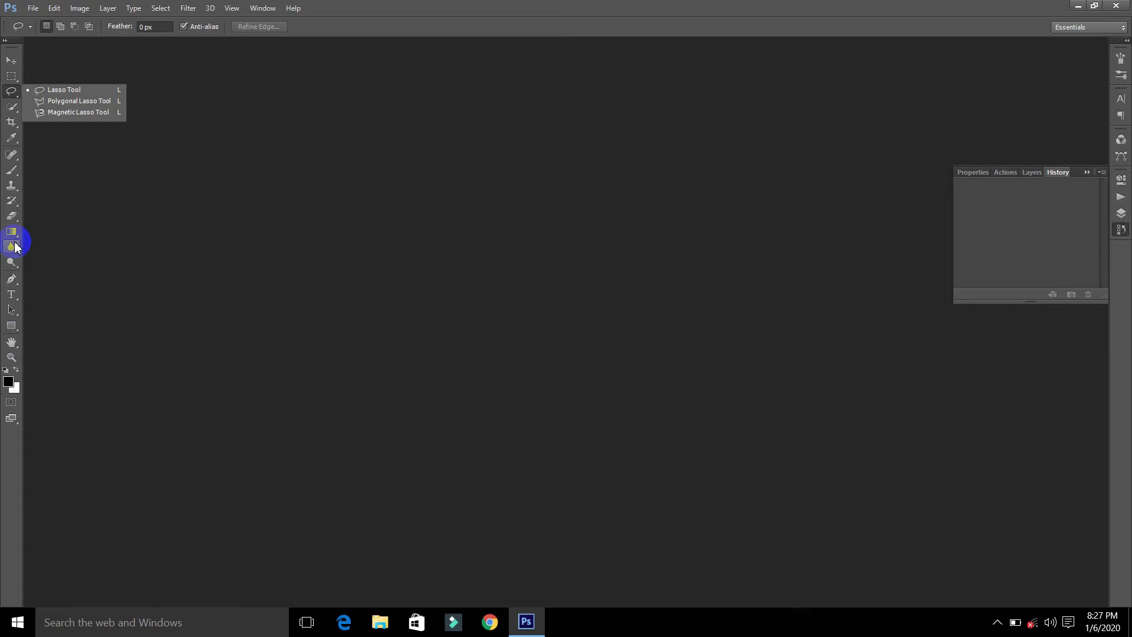
pyautogui.click(82, 282)
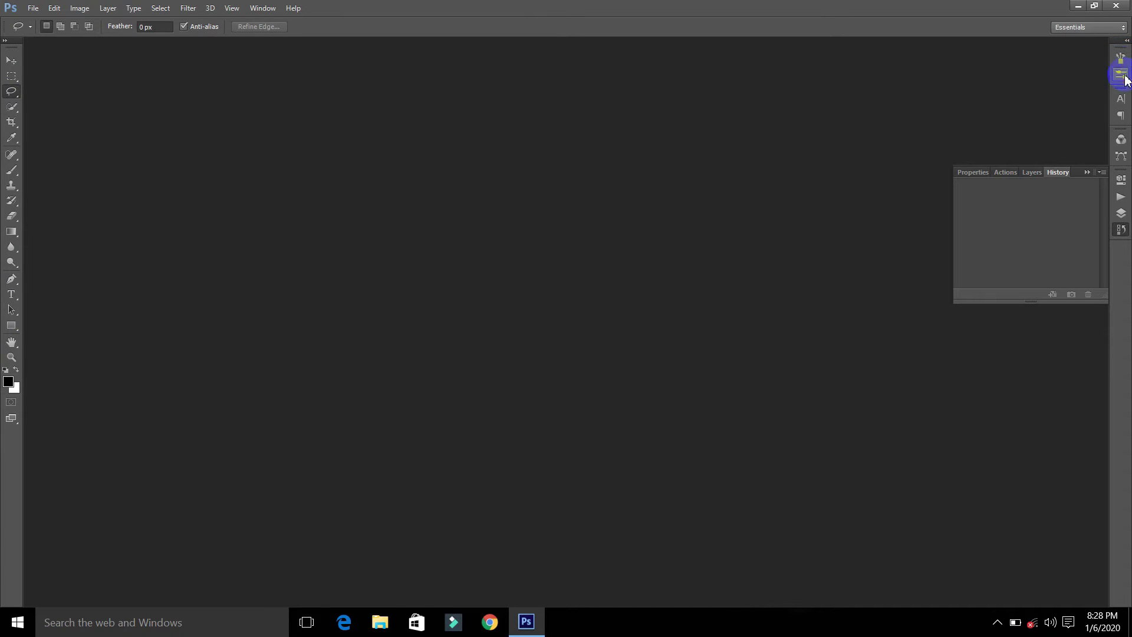
# Look through the Layers, History, Actions, Brush, Brush Presets, Character, Paragraph and Channels panels
pyautogui.click(1032, 172)
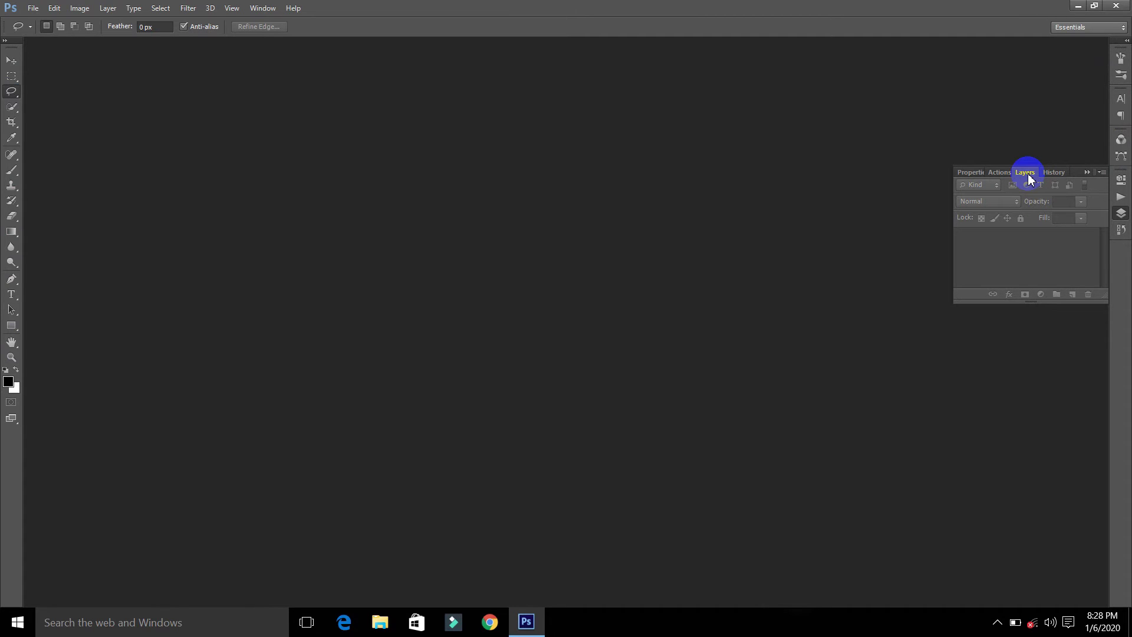
pyautogui.click(1049, 171)
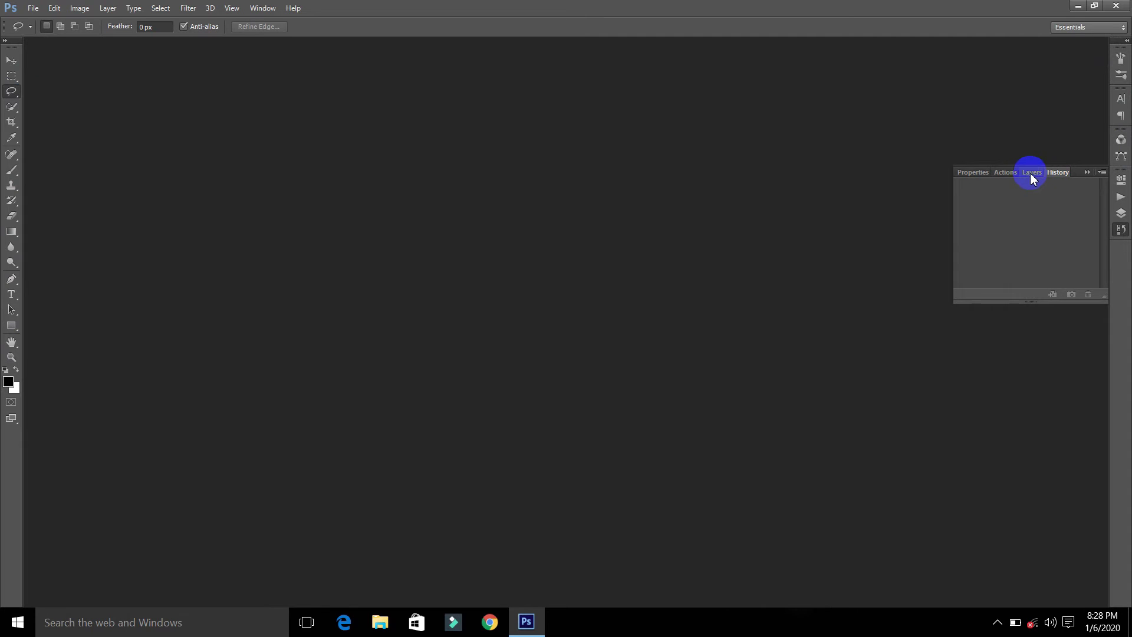
pyautogui.click(1009, 175)
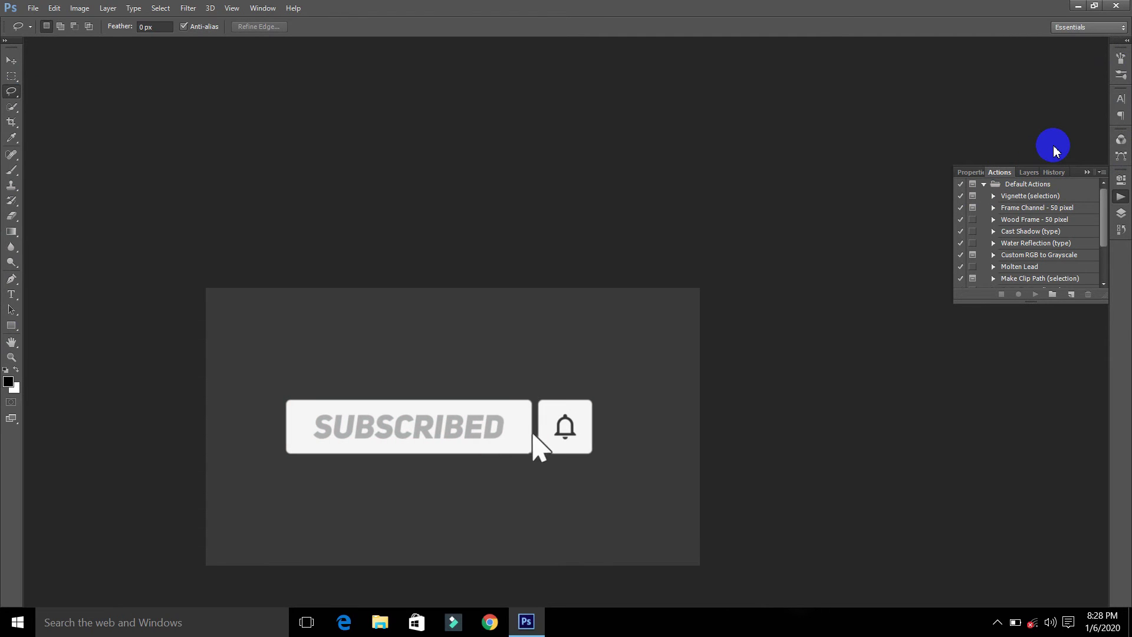
pyautogui.click(1123, 61)
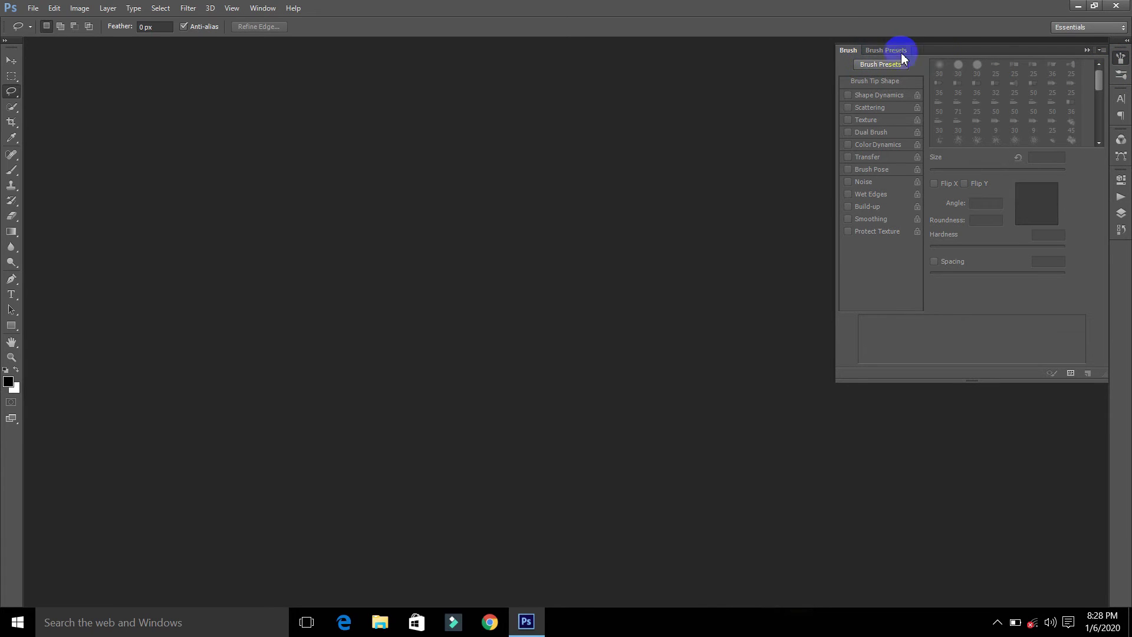
pyautogui.click(1121, 75)
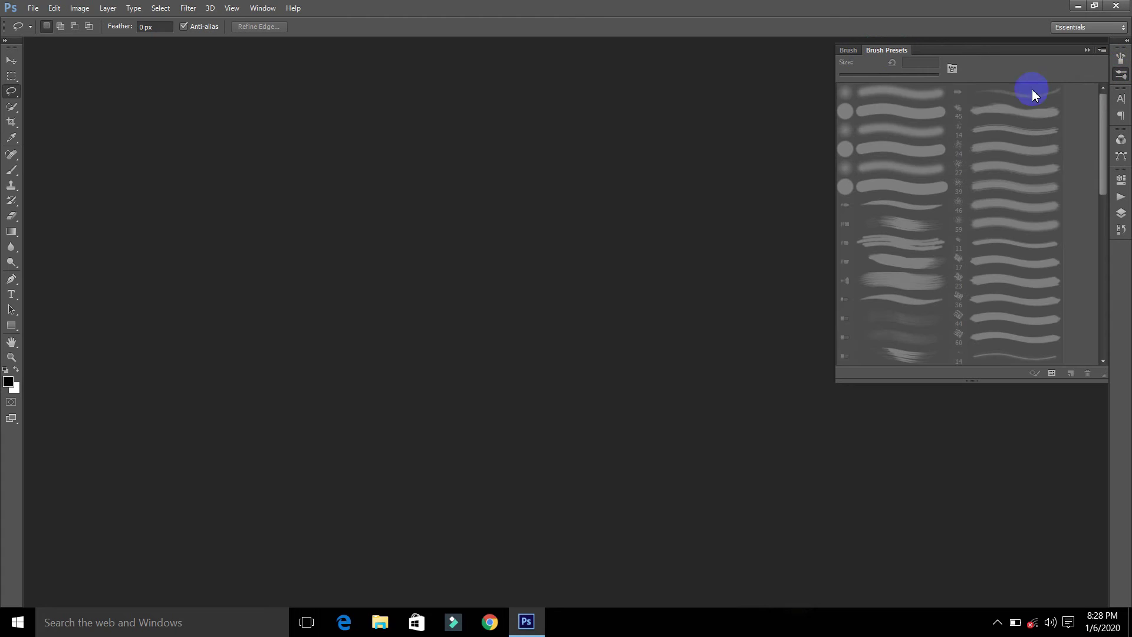
pyautogui.click(1120, 99)
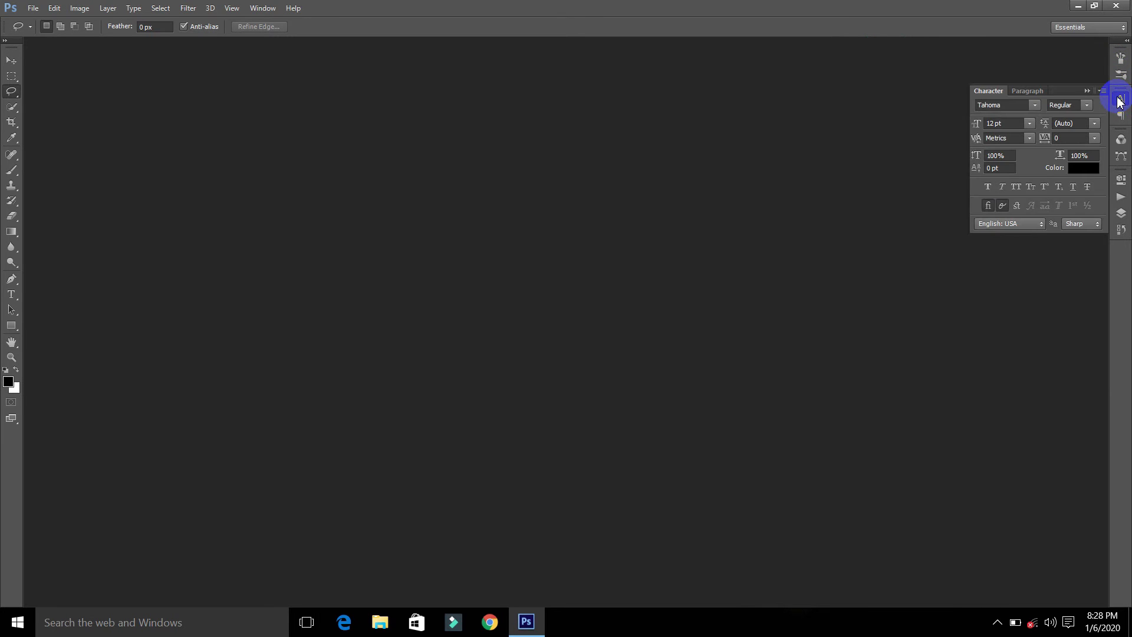
pyautogui.click(1123, 115)
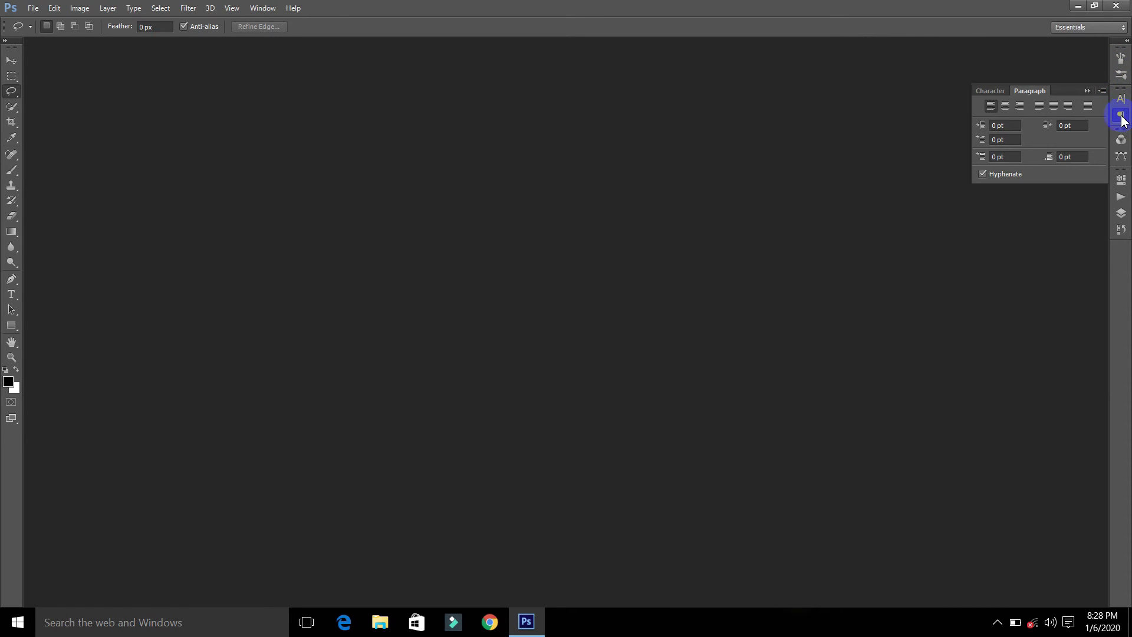
pyautogui.click(1121, 139)
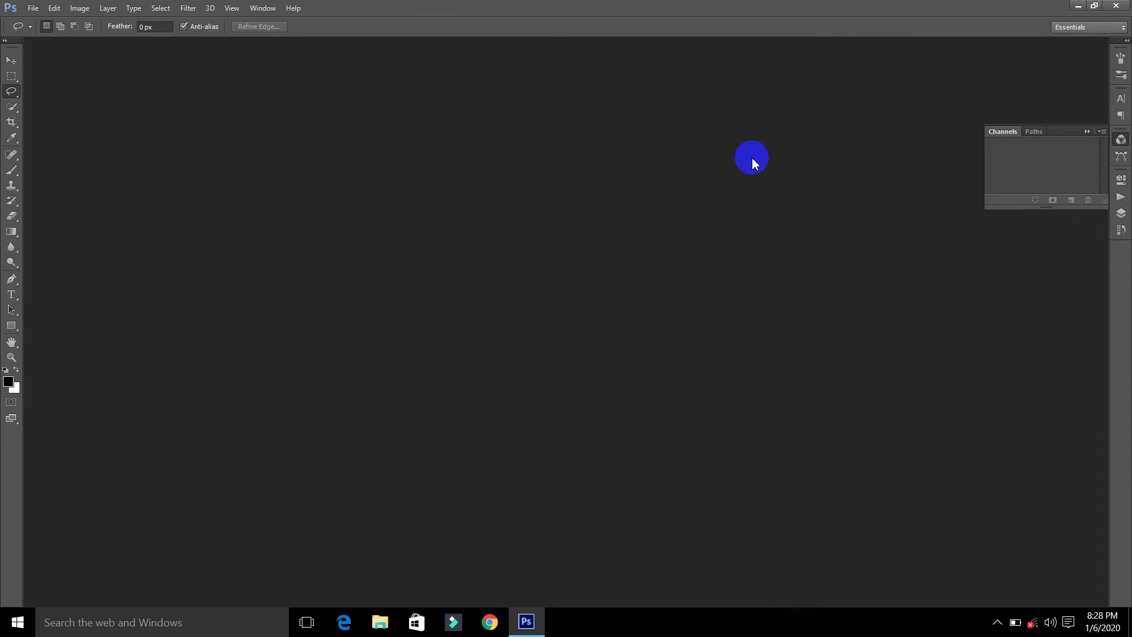
# Display the Layers panel and add the Color panel to the workspace
pyautogui.click(263, 8)
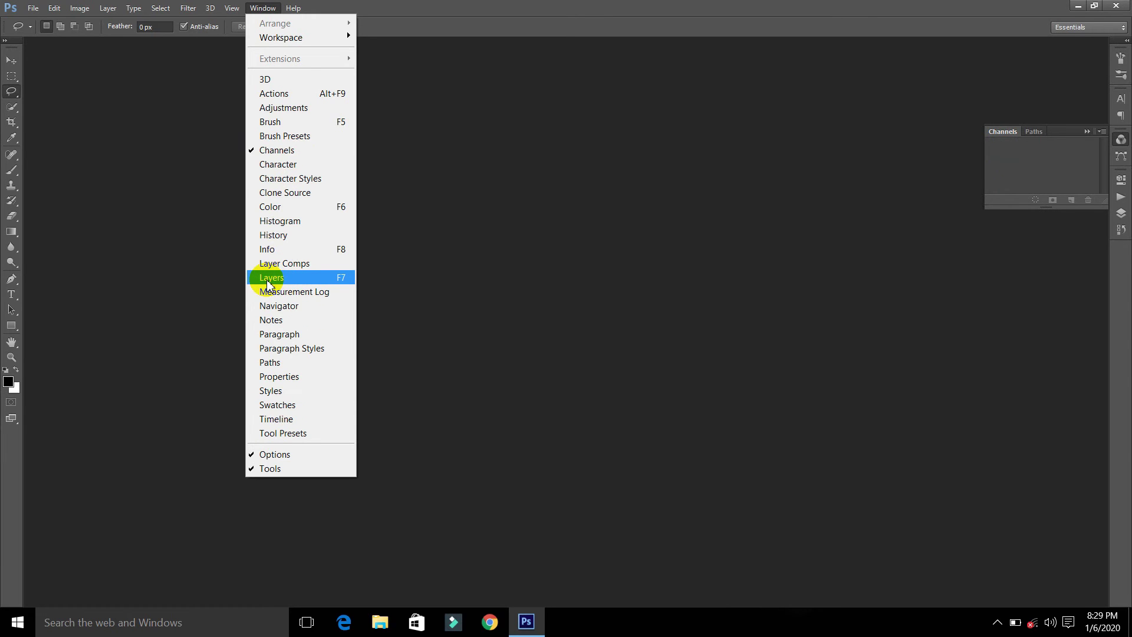
pyautogui.click(303, 284)
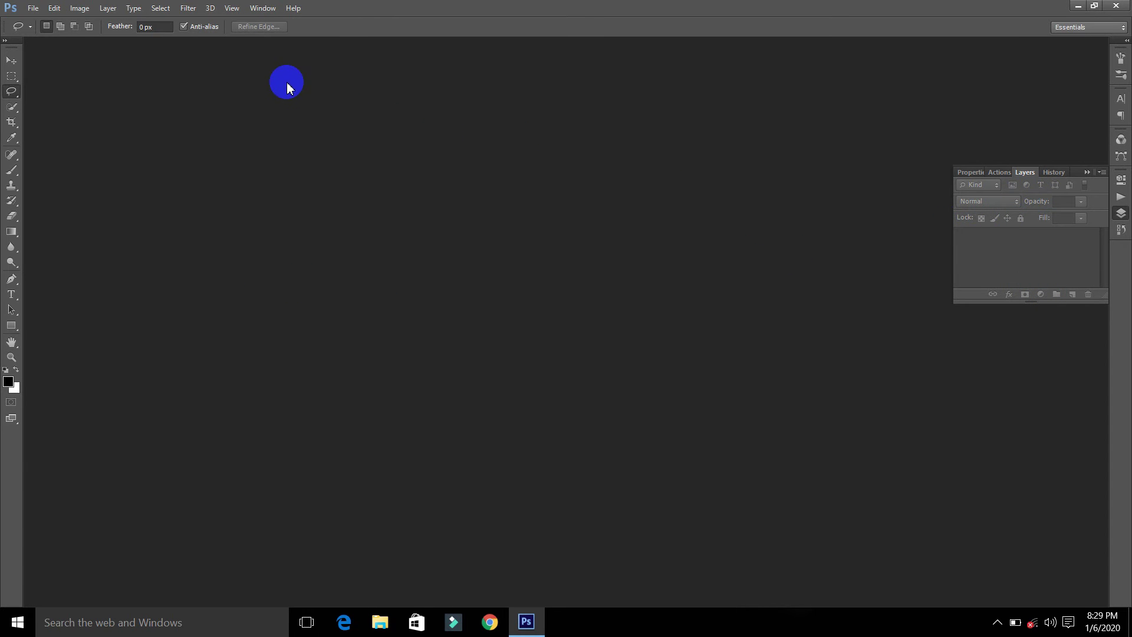
pyautogui.click(266, 9)
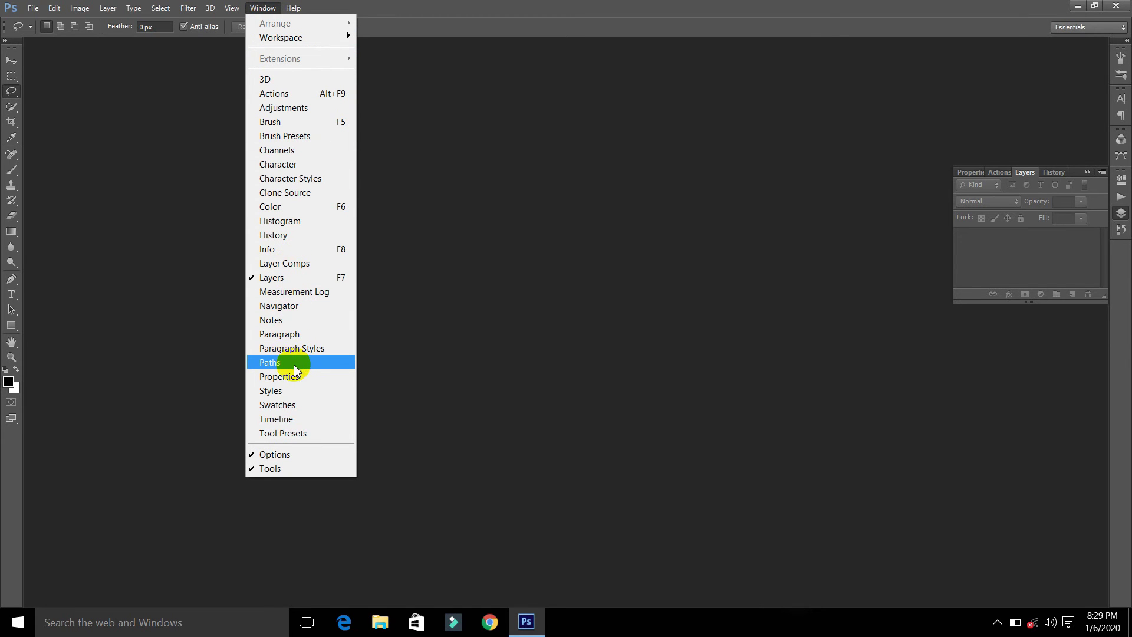
pyautogui.click(291, 207)
pyautogui.click(1086, 86)
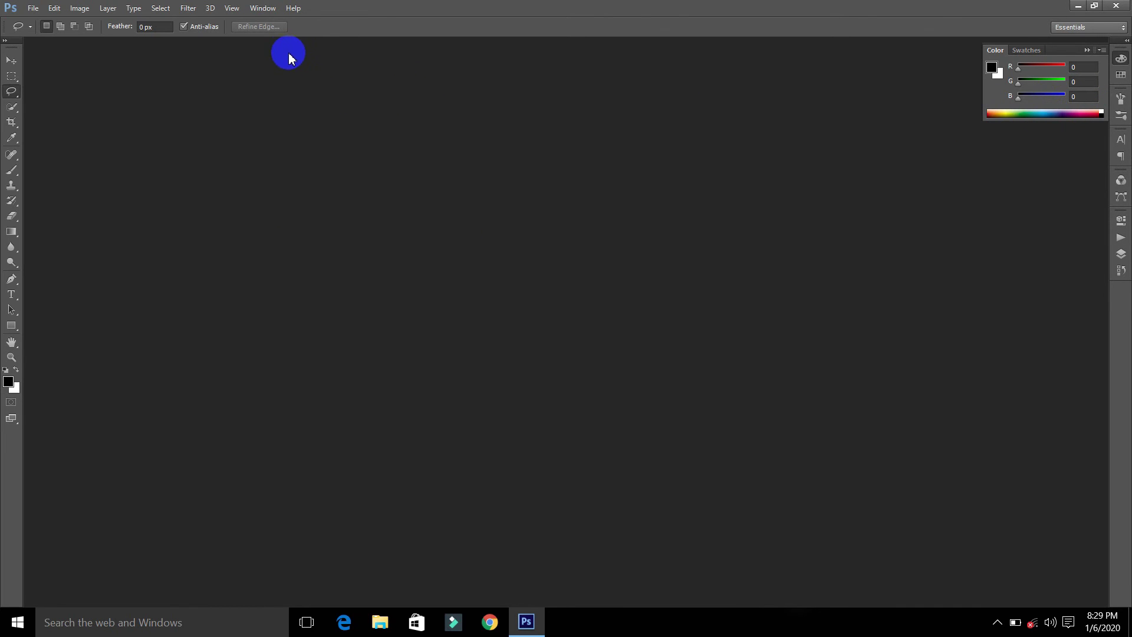
pyautogui.click(263, 8)
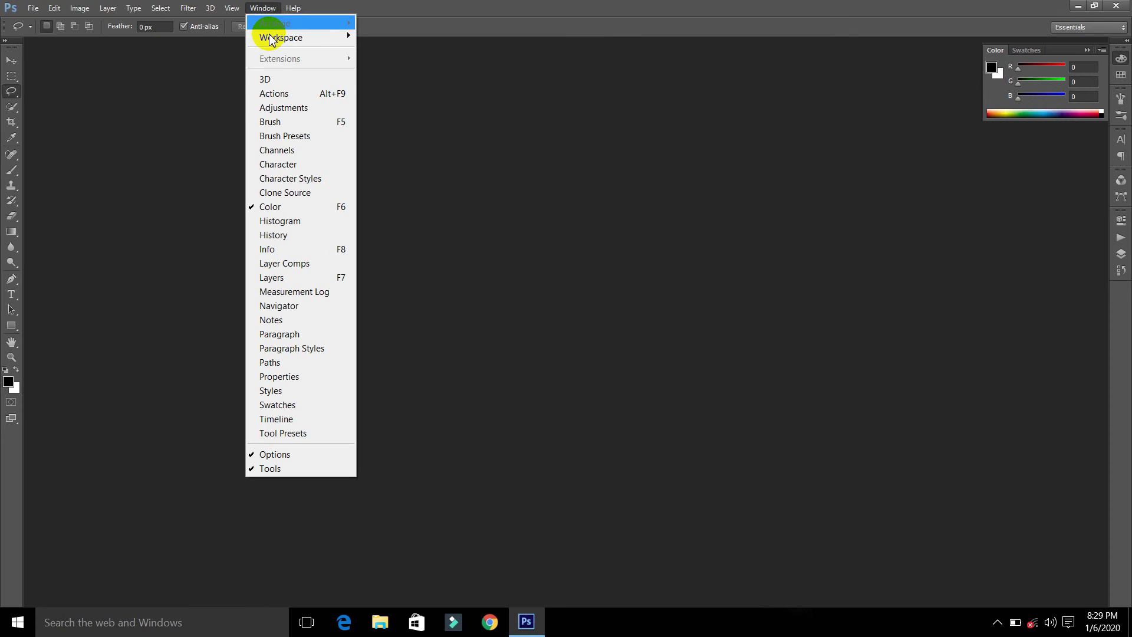
pyautogui.click(678, 214)
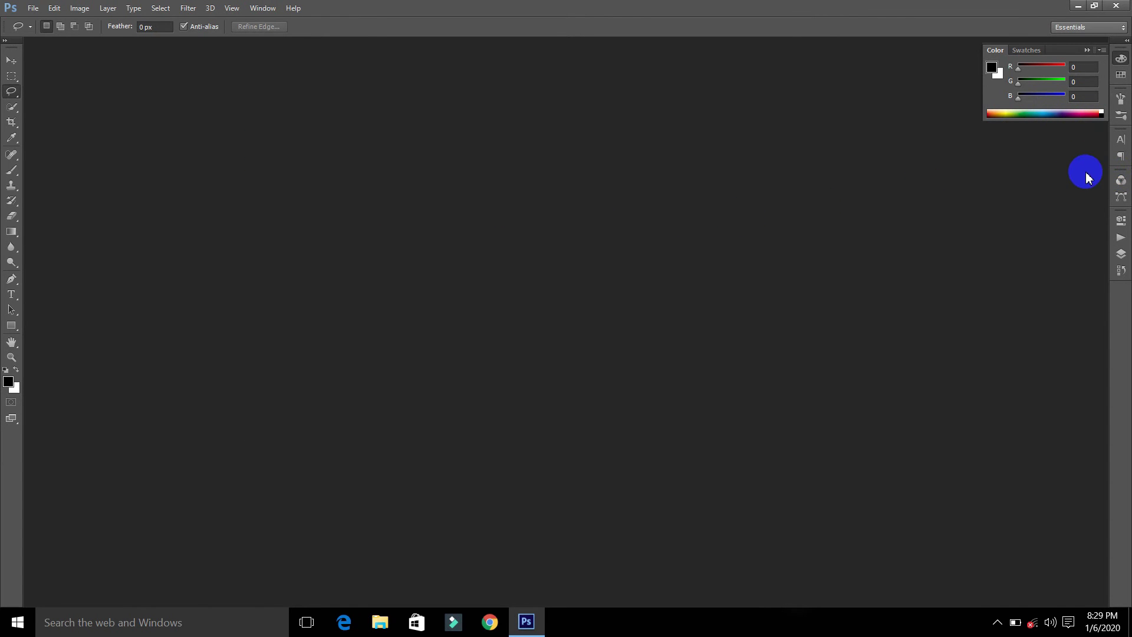
pyautogui.click(264, 9)
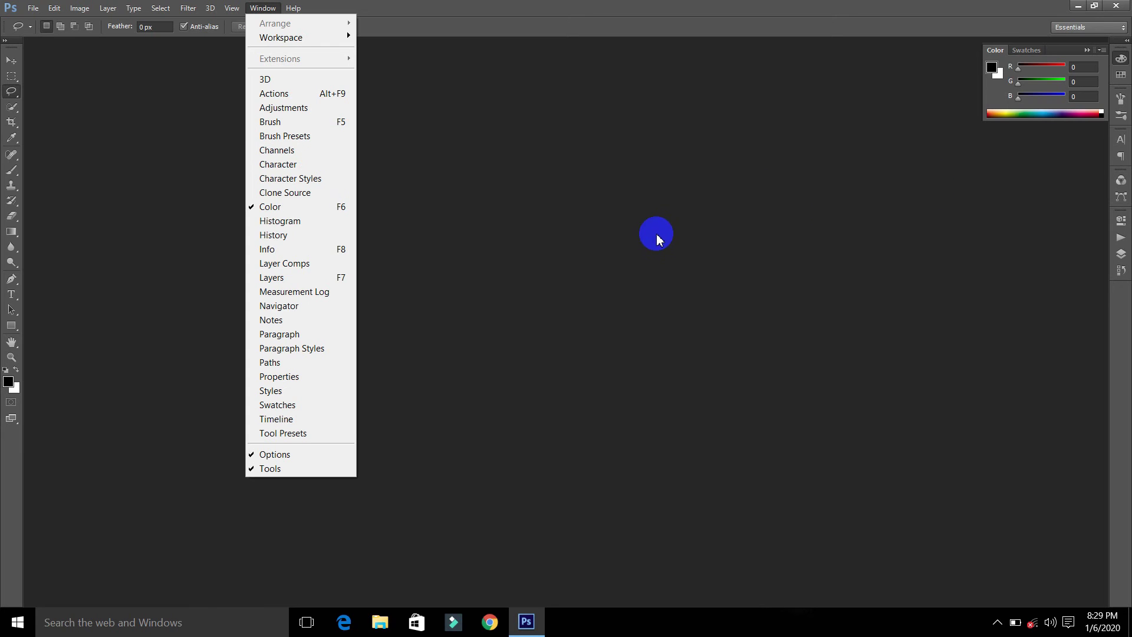
pyautogui.click(658, 238)
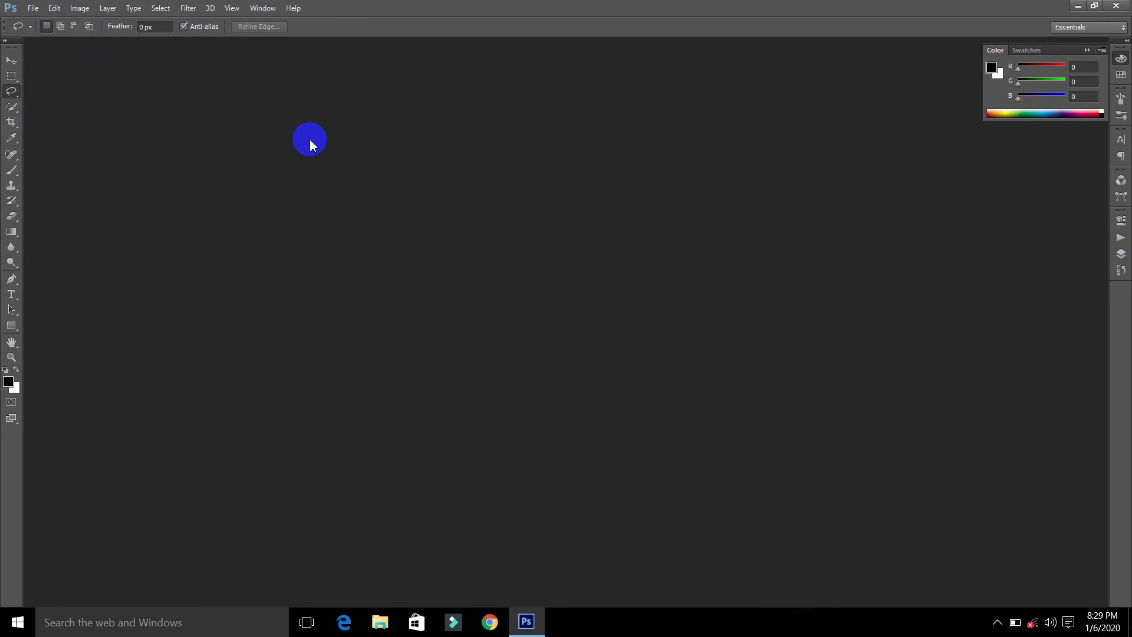
# Hide the open Color panel
pyautogui.click(264, 11)
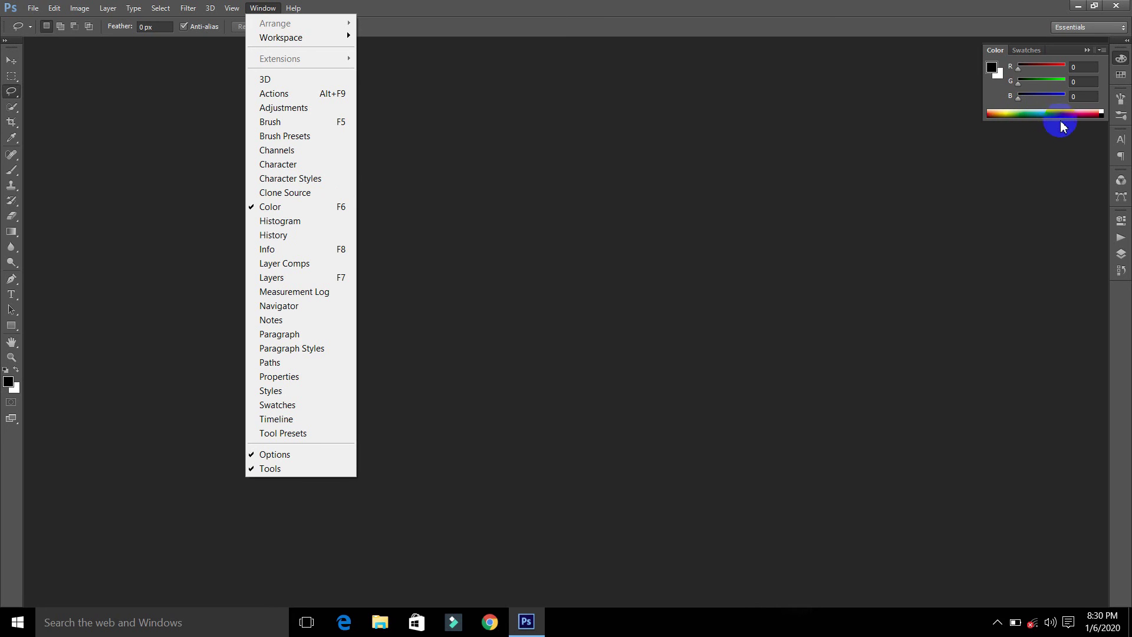
pyautogui.click(285, 212)
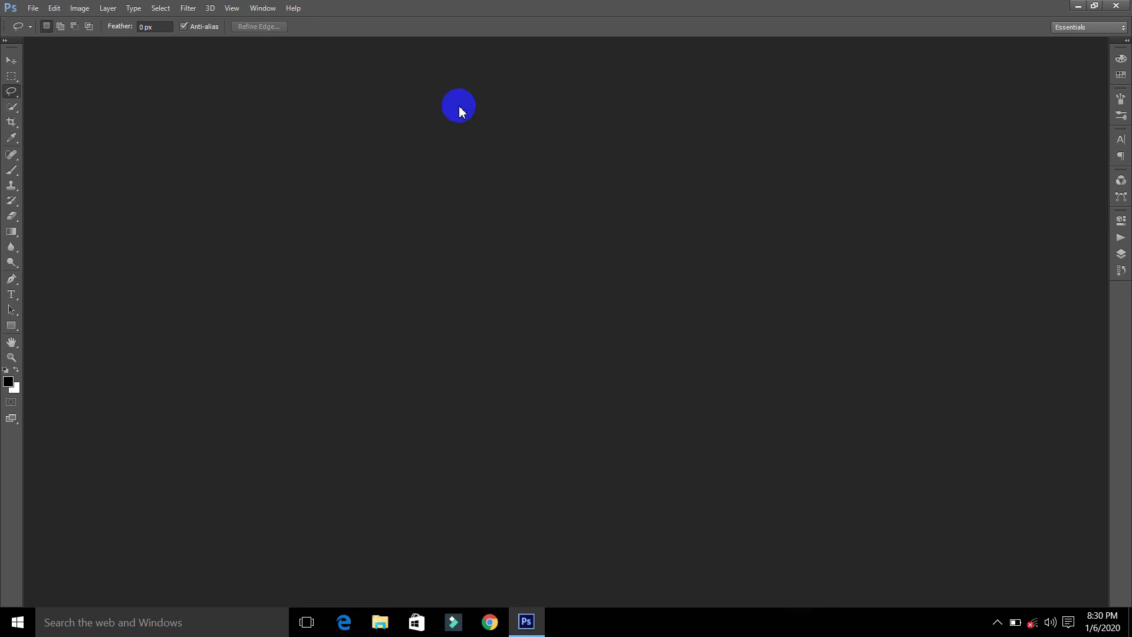
# Hide the tool options bar and the Tools panel from the workspace
pyautogui.click(268, 11)
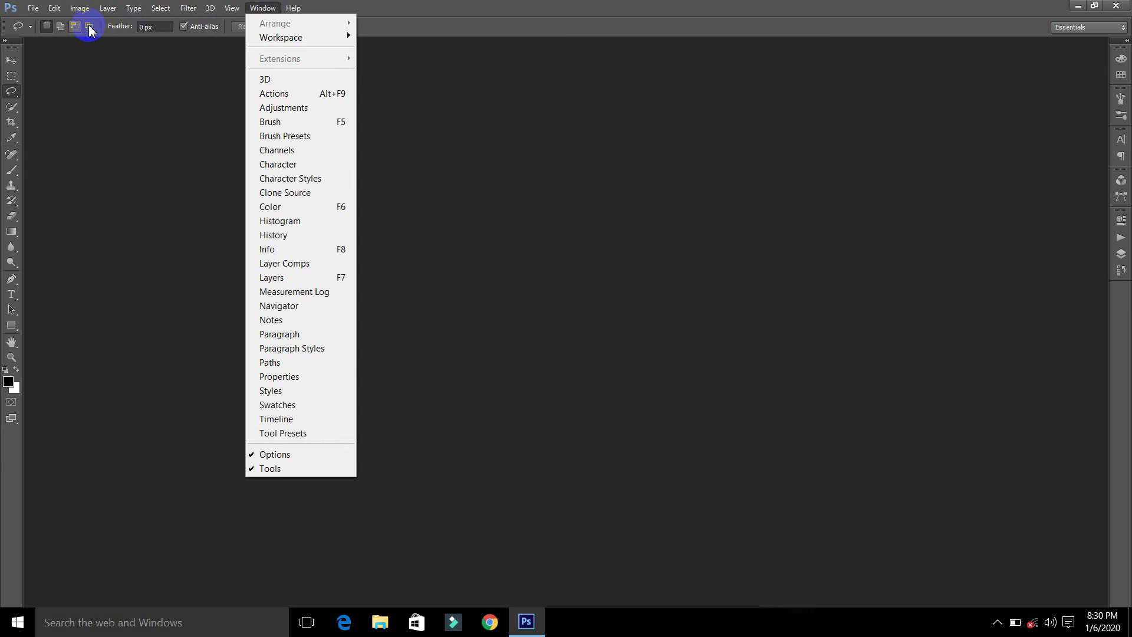
pyautogui.click(269, 458)
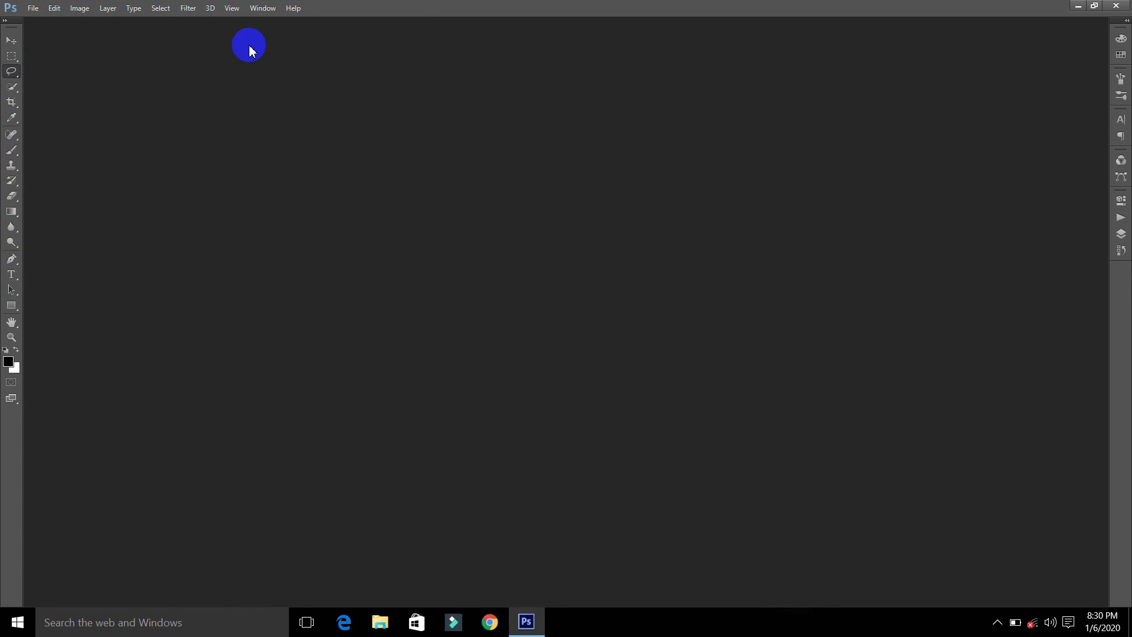
pyautogui.click(262, 8)
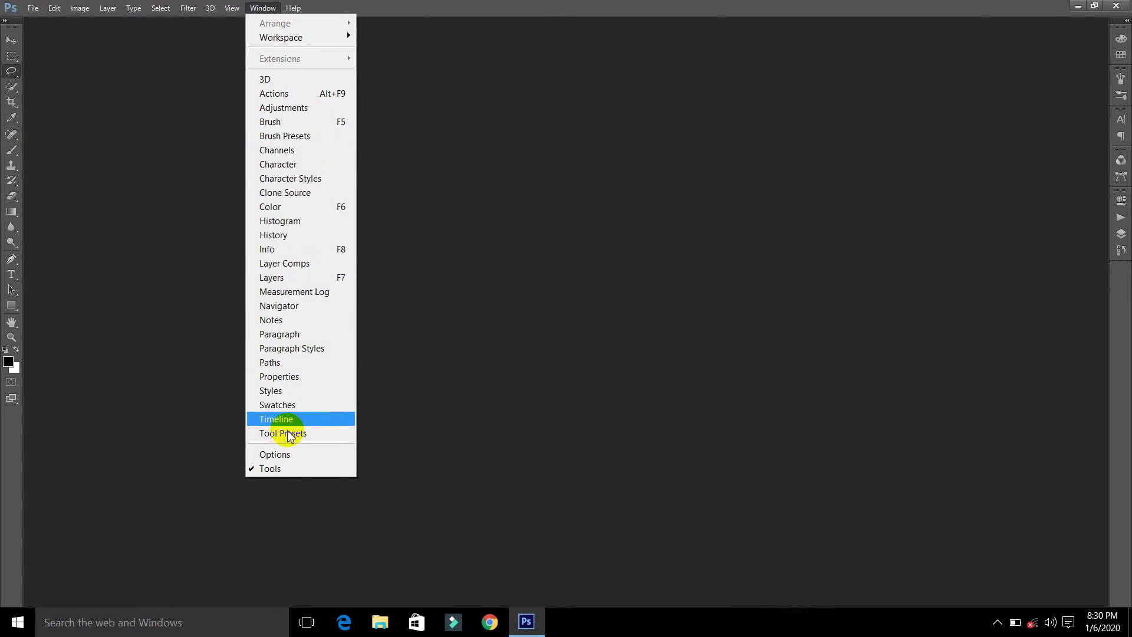
pyautogui.click(289, 470)
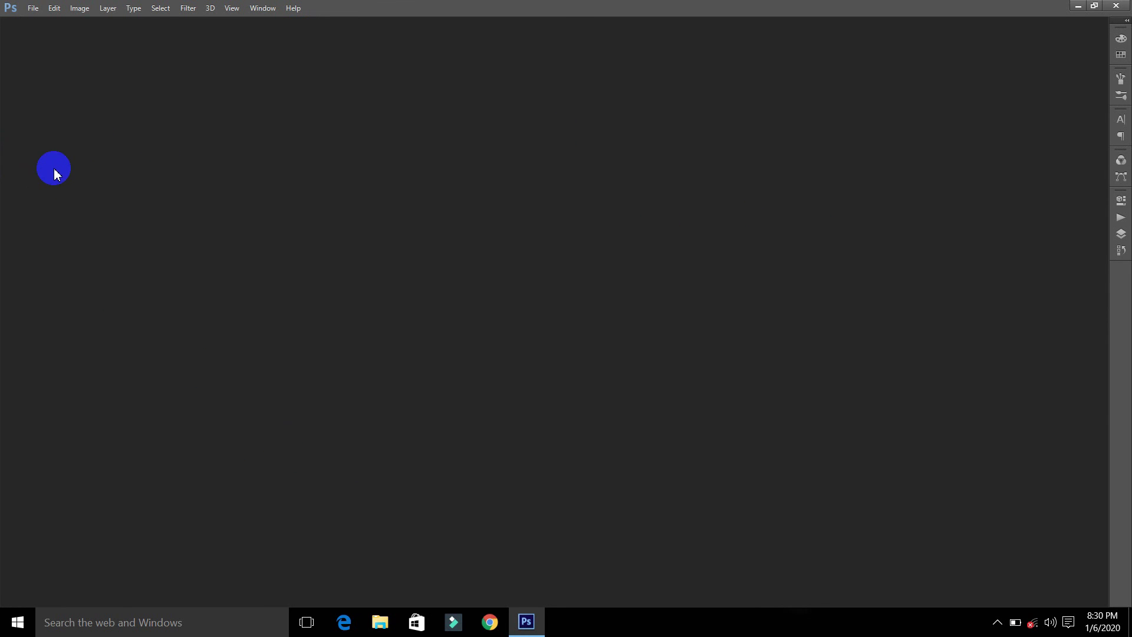
# Bring the tool options bar and the Tools panel back into the workspace
pyautogui.click(262, 8)
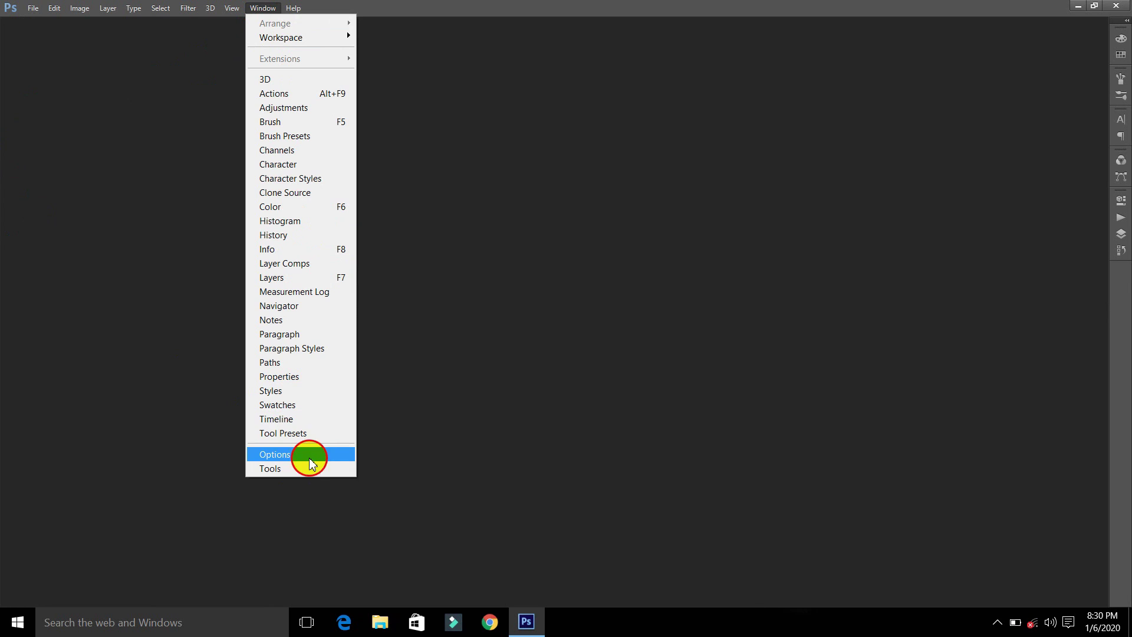
pyautogui.click(311, 457)
pyautogui.click(263, 9)
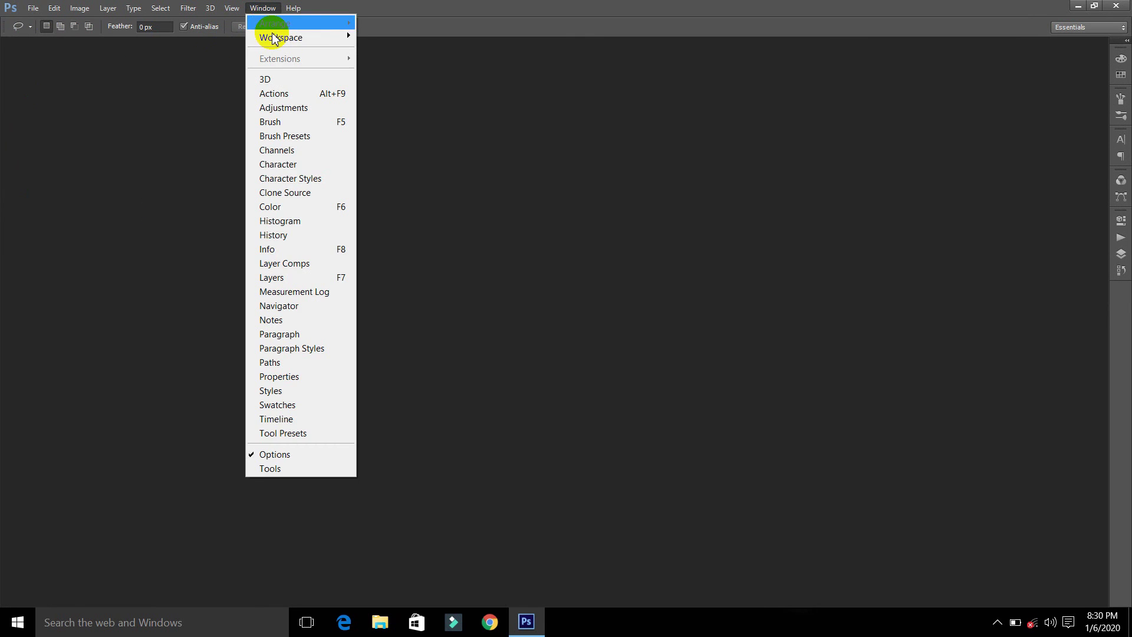
pyautogui.click(300, 469)
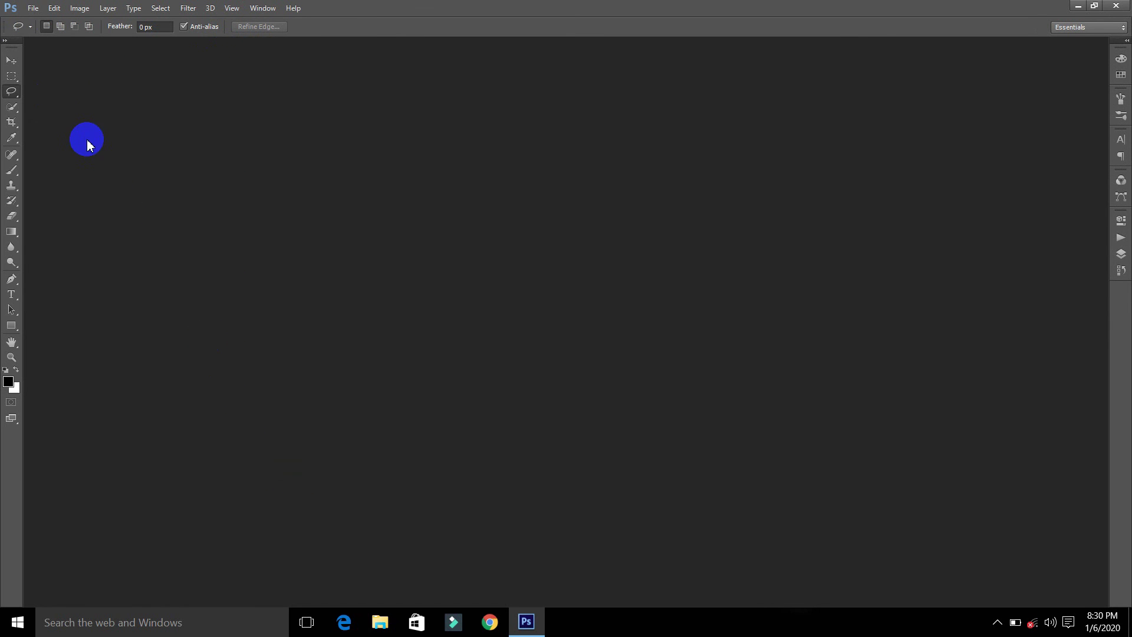